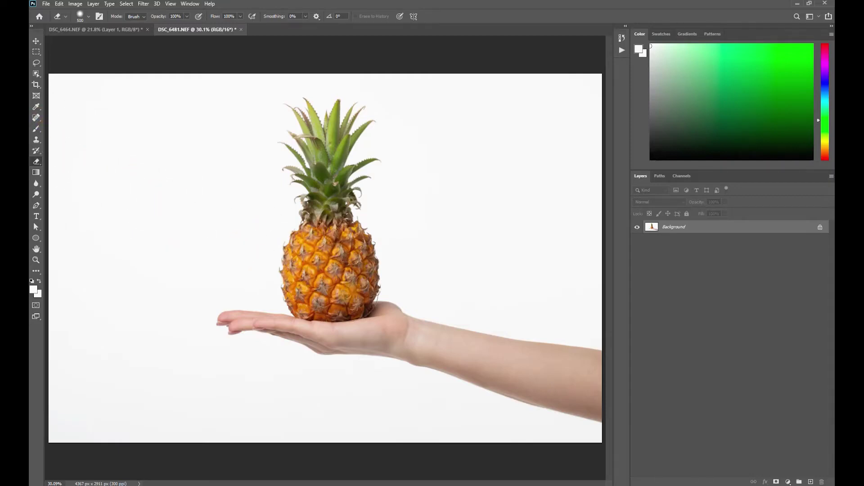
Pan the canvas view, then bring up the Select menu with Color Range highlighted.
{"action": "mouse_move", "coordinate": [429, 279]}
{"action": "left_mouse_down"}
{"action": "mouse_move", "coordinate": [521, 251]}
{"action": "mouse_move", "coordinate": [516, 263]}
{"action": "mouse_move", "coordinate": [476, 257]}
{"action": "left_mouse_up"}
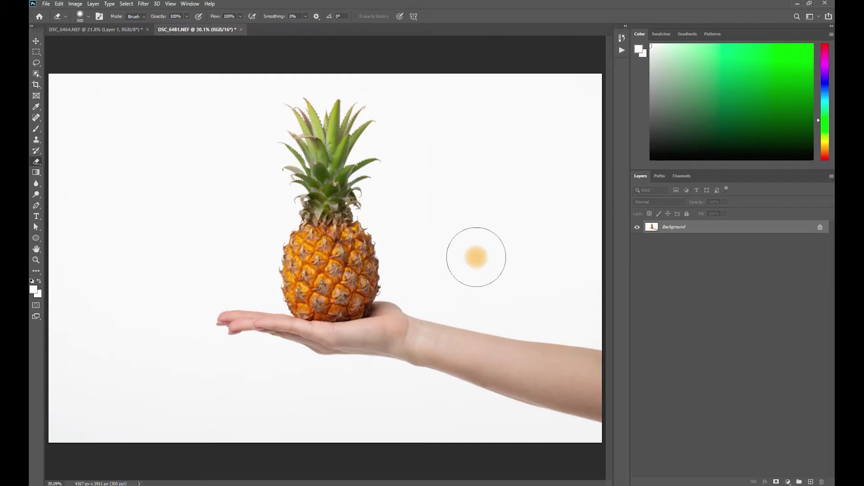
{"action": "mouse_move", "coordinate": [476, 257]}
{"action": "left_mouse_down"}
{"action": "mouse_move", "coordinate": [457, 249]}
{"action": "mouse_move", "coordinate": [636, 360]}
{"action": "left_mouse_up"}
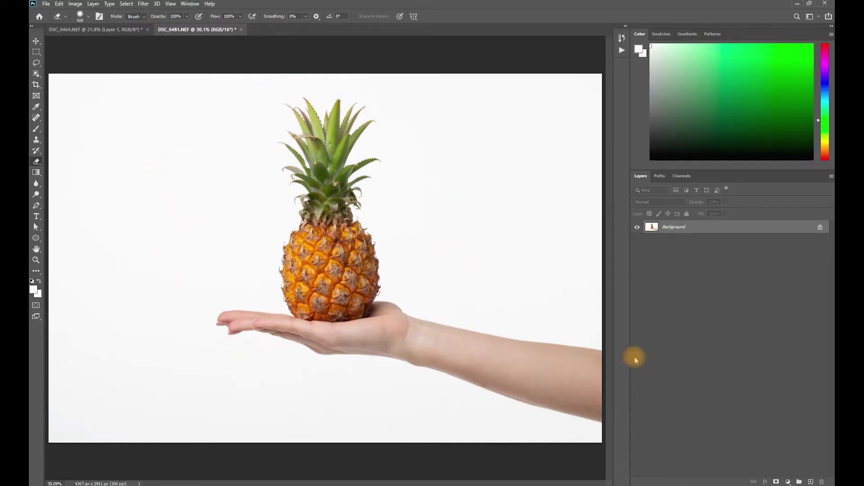
{"action": "key", "text": "space"}
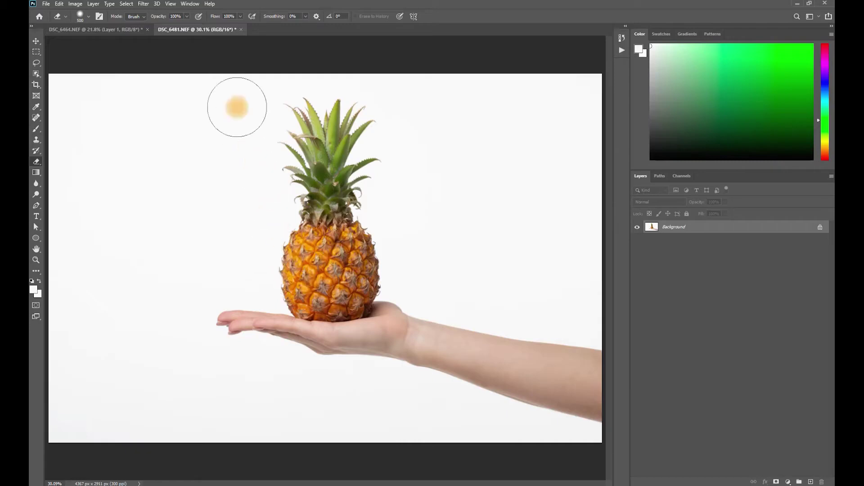
{"action": "left_click", "coordinate": [126, 4]}
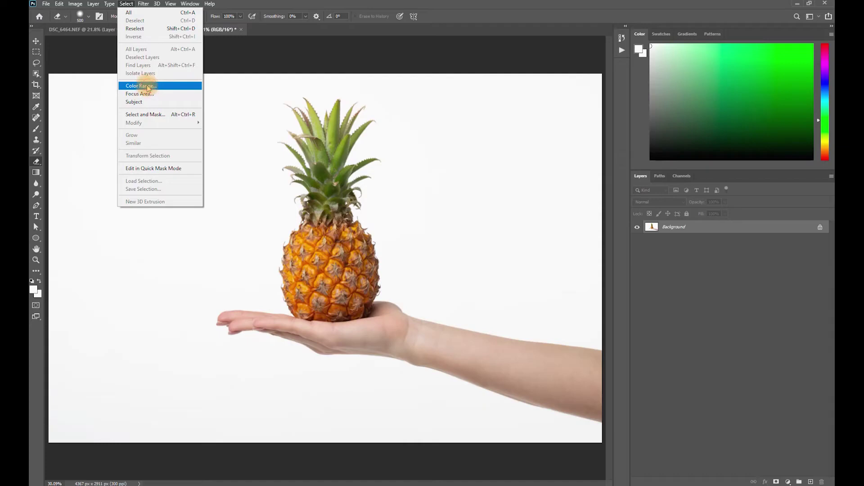
Open Color Range in sampled-colours mode and sample the white background with the eyedropper.
{"action": "left_click", "coordinate": [148, 89]}
{"action": "key", "text": "space"}
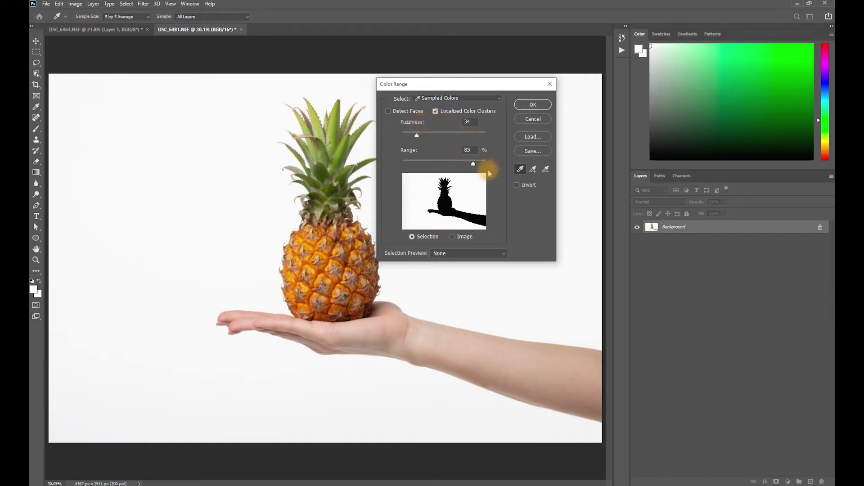
{"action": "left_click", "coordinate": [546, 169]}
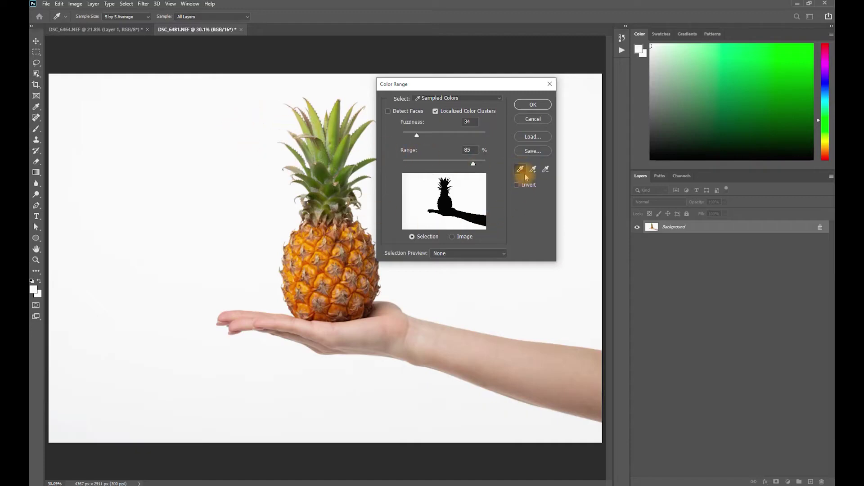
{"action": "left_click", "coordinate": [129, 122]}
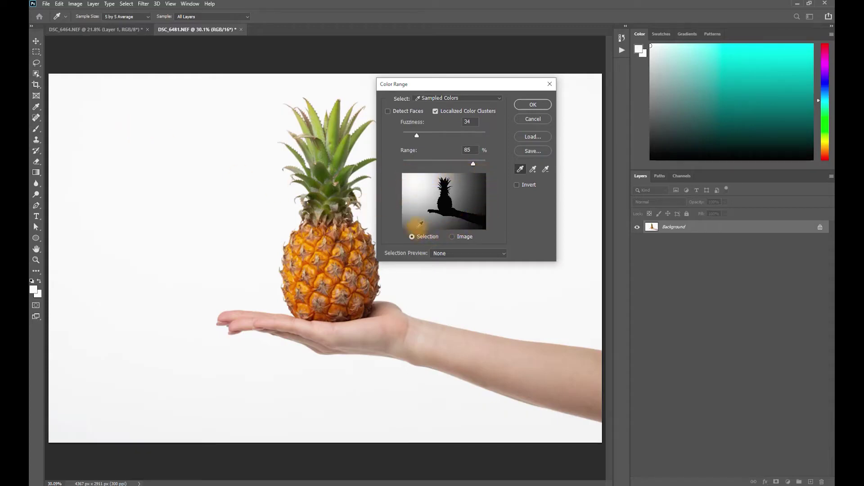
Add the left and right white background areas to the sample.
{"action": "left_click", "coordinate": [532, 169]}
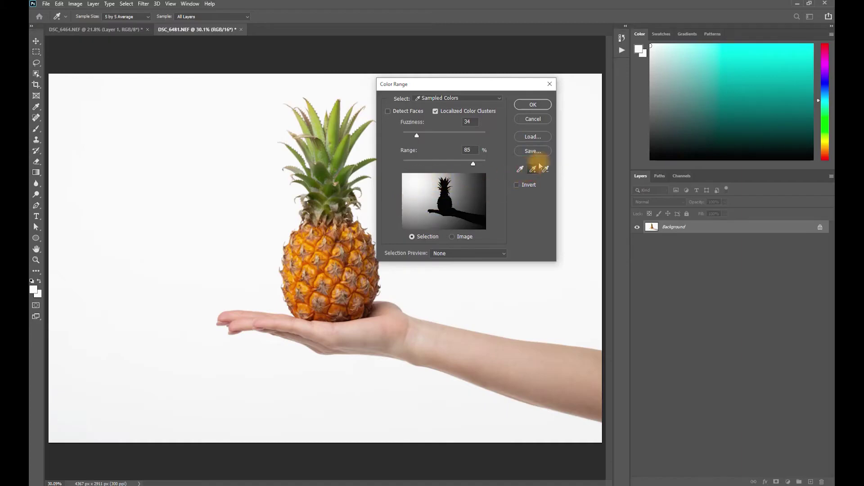
{"action": "left_click", "coordinate": [228, 143]}
{"action": "left_click", "coordinate": [162, 358]}
{"action": "left_click", "coordinate": [274, 396]}
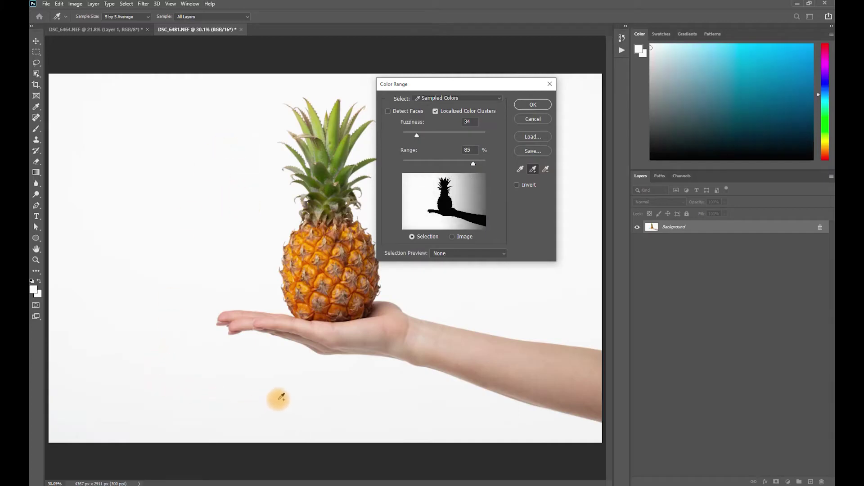
{"action": "left_click", "coordinate": [513, 294]}
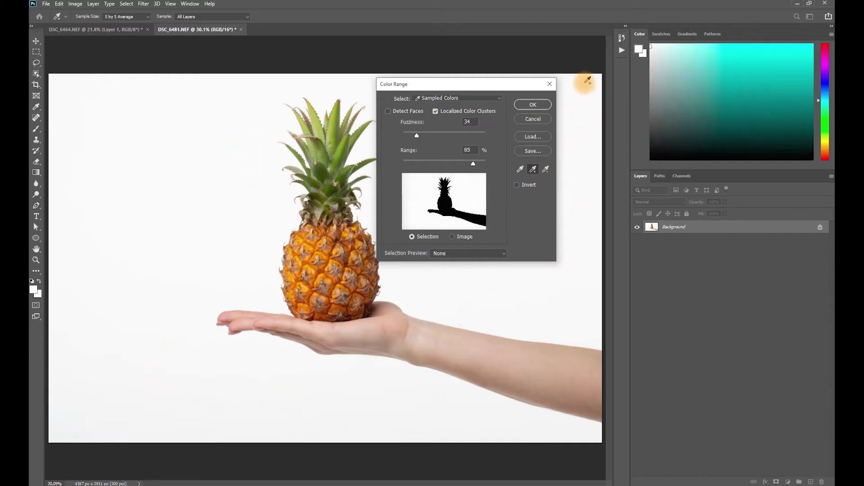
{"action": "left_click", "coordinate": [261, 144]}
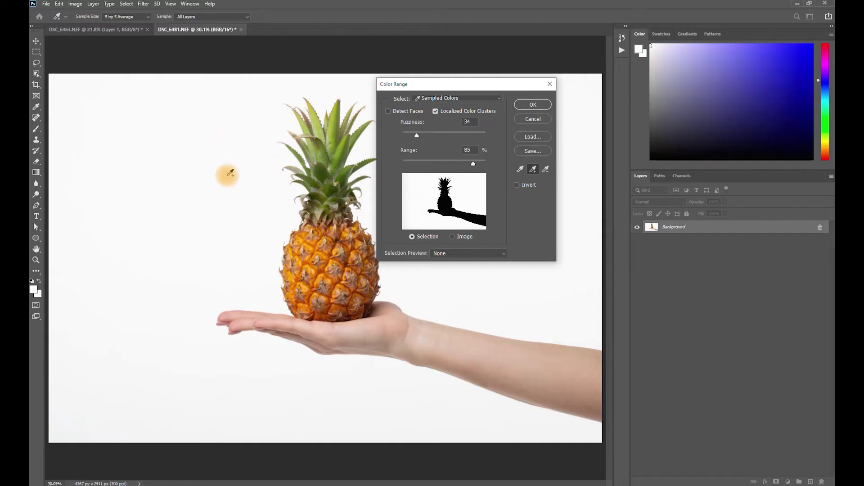
Add the lower and upper-left background patches, leaving Fuzziness 34 and Range 85%.
{"action": "left_click", "coordinate": [500, 292]}
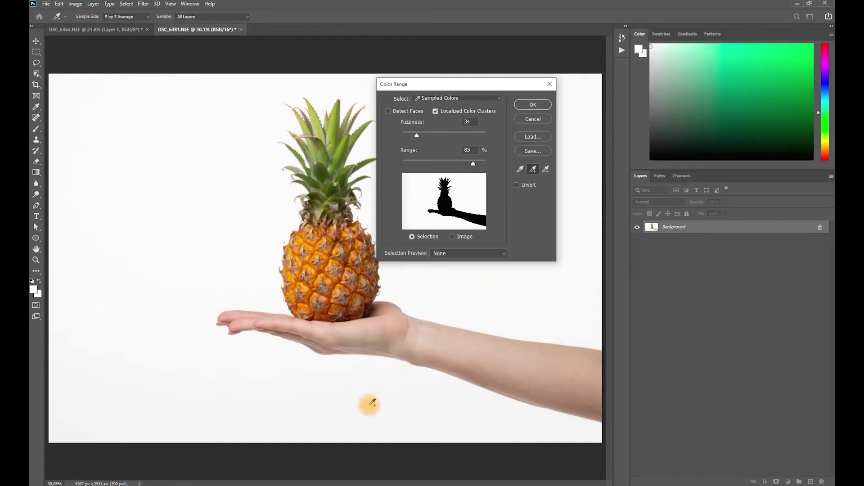
{"action": "left_click", "coordinate": [349, 409]}
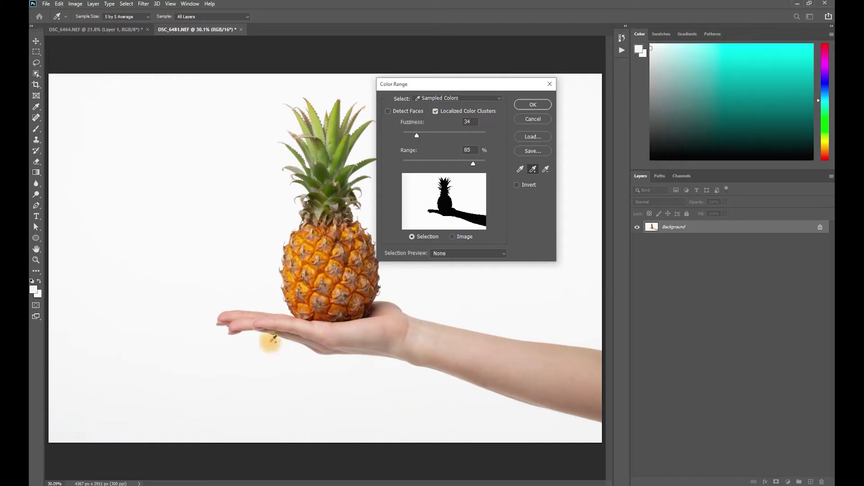
{"action": "left_click", "coordinate": [473, 192]}
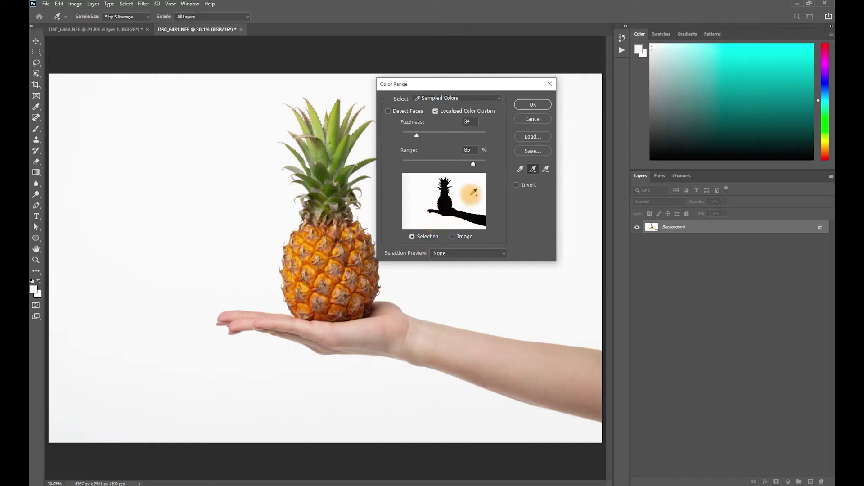
{"action": "left_click", "coordinate": [427, 182]}
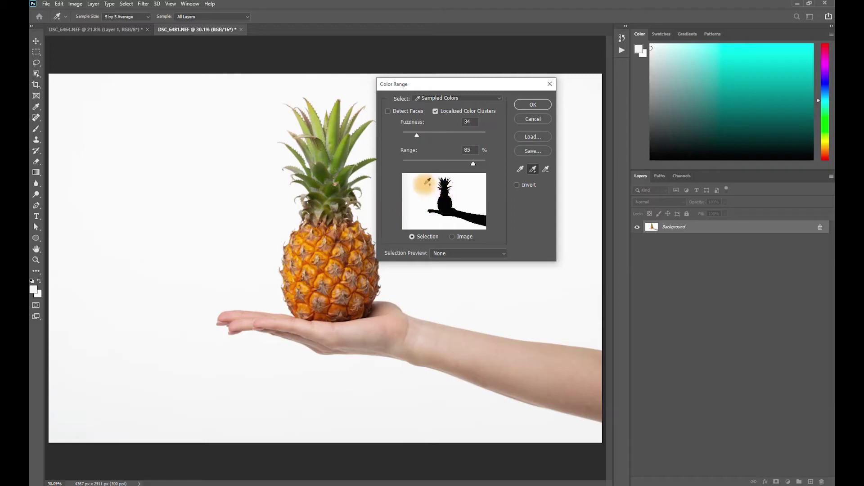
{"action": "left_click", "coordinate": [468, 194]}
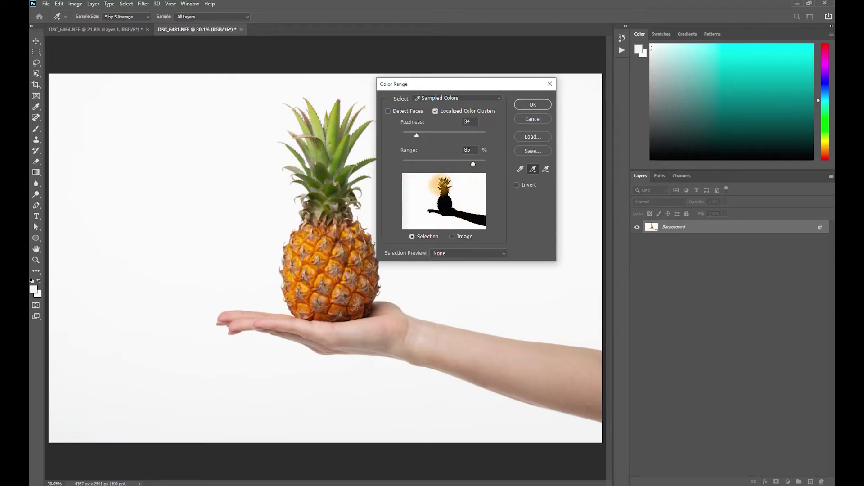
{"action": "left_click", "coordinate": [415, 134]}
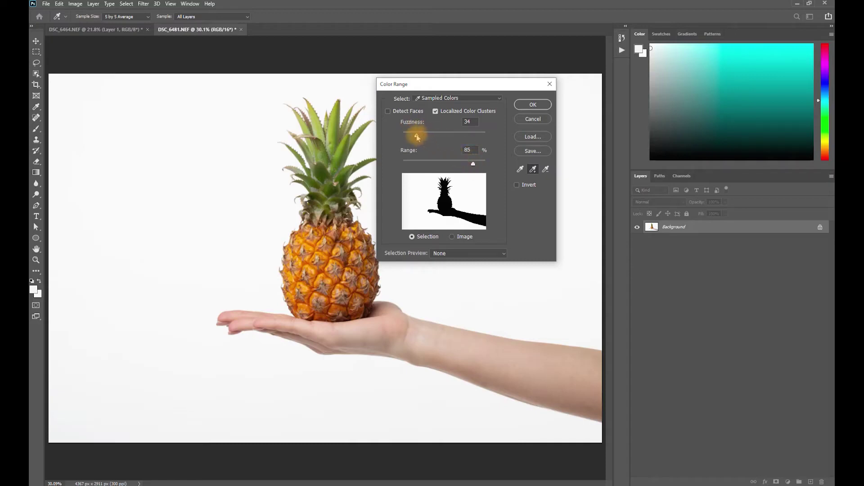
Raise then lower Fuzziness to settle at 37, and confirm the white-background selection.
{"action": "mouse_move", "coordinate": [414, 135]}
{"action": "left_mouse_down"}
{"action": "mouse_move", "coordinate": [478, 135]}
{"action": "mouse_move", "coordinate": [435, 137]}
{"action": "mouse_move", "coordinate": [465, 135]}
{"action": "left_mouse_up"}
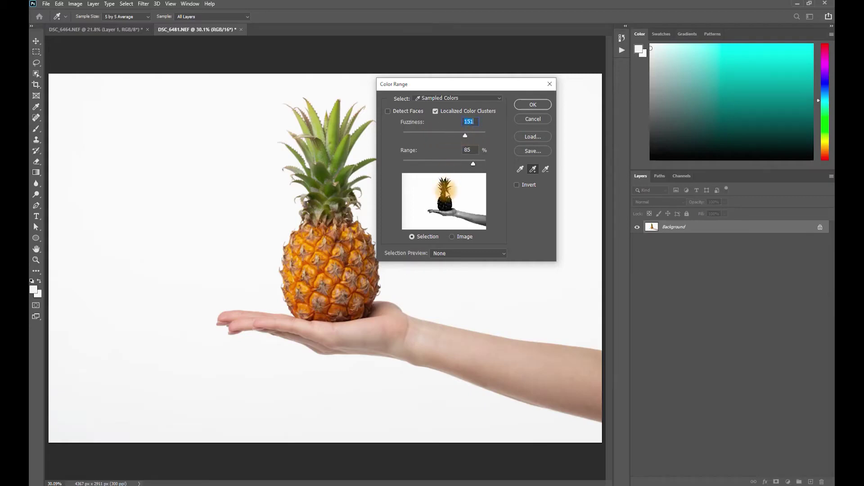
{"action": "left_click", "coordinate": [468, 211]}
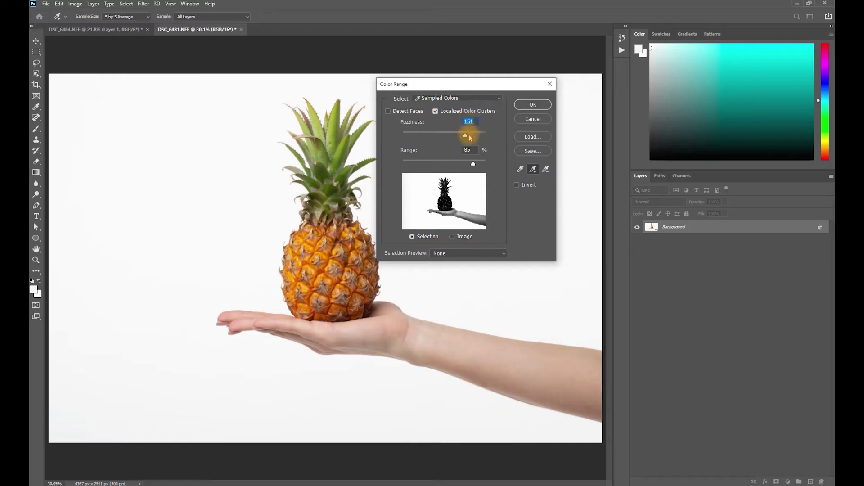
{"action": "mouse_move", "coordinate": [465, 135]}
{"action": "left_mouse_down"}
{"action": "mouse_move", "coordinate": [407, 135]}
{"action": "mouse_move", "coordinate": [420, 136]}
{"action": "left_mouse_up"}
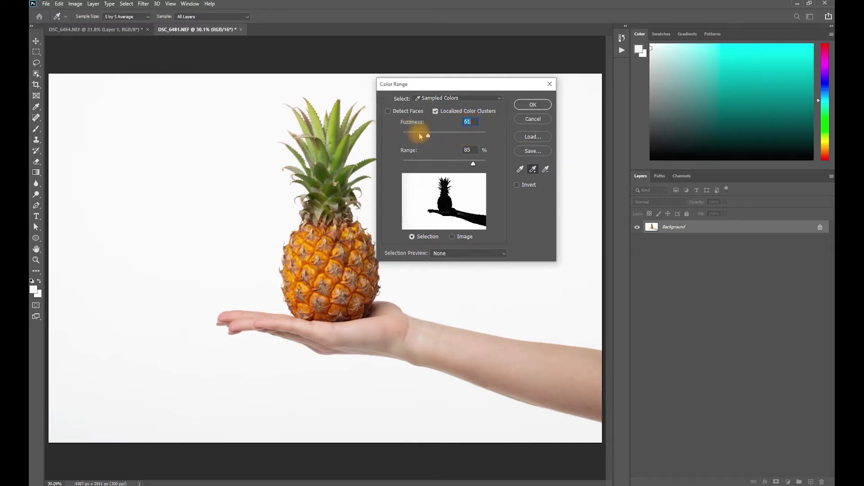
{"action": "left_click", "coordinate": [428, 190]}
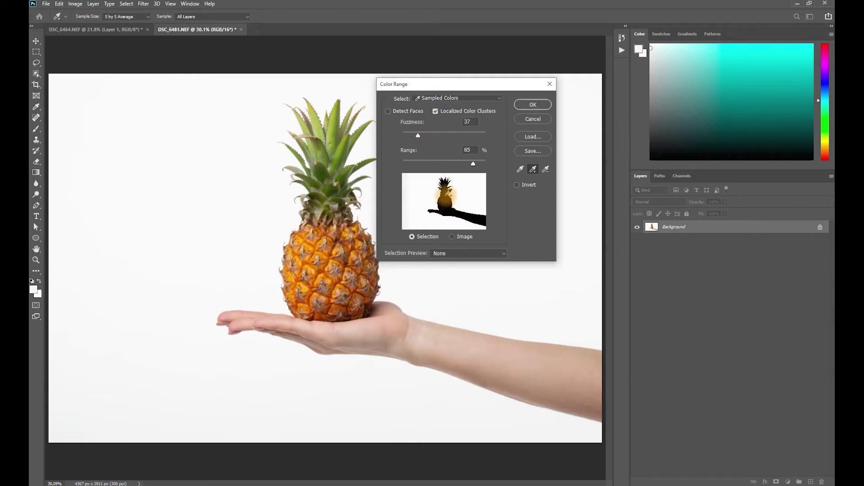
{"action": "left_click", "coordinate": [533, 104]}
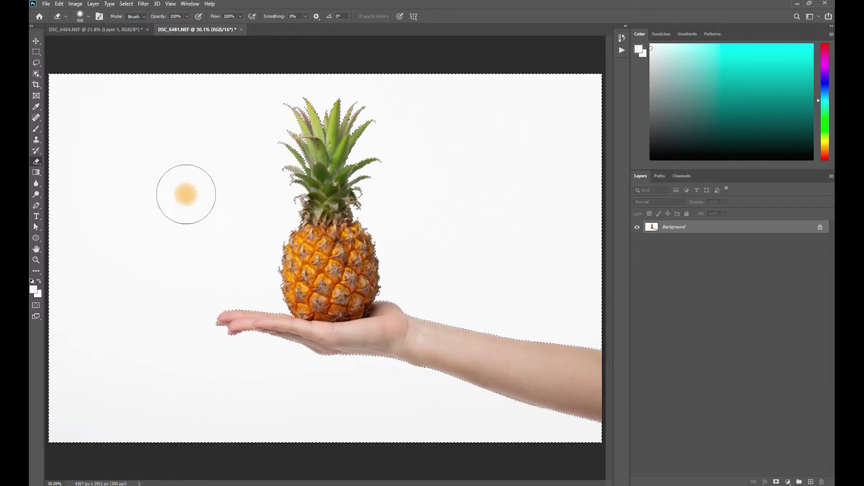
Apply Select > Inverse so the pineapple and hand become the selection.
{"action": "left_click", "coordinate": [132, 4]}
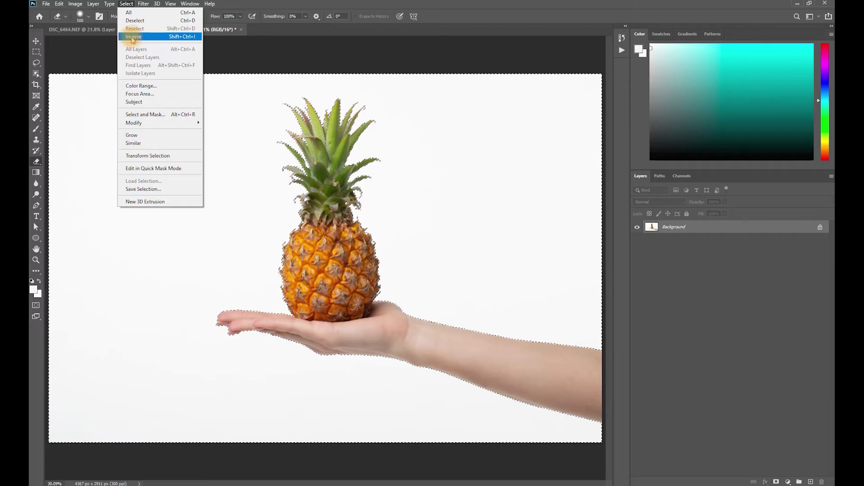
{"action": "left_click", "coordinate": [133, 36]}
{"action": "key", "text": "space"}
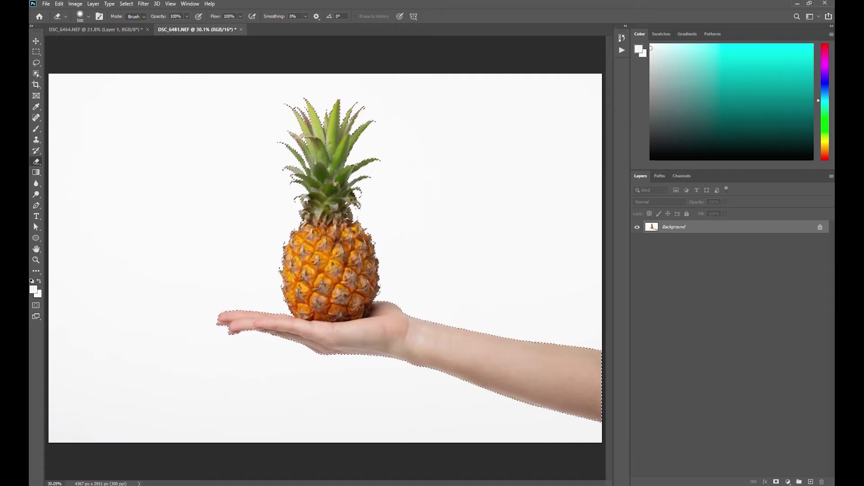
Copy and paste the selection as Layer 1, toggling Background visibility to check the cut-out.
{"action": "key", "text": "ctrl+c"}
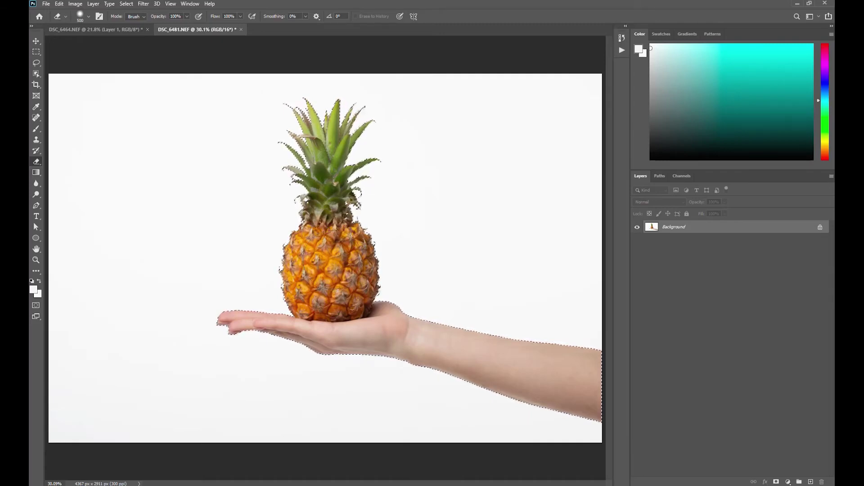
{"action": "key", "text": "ctrl+v"}
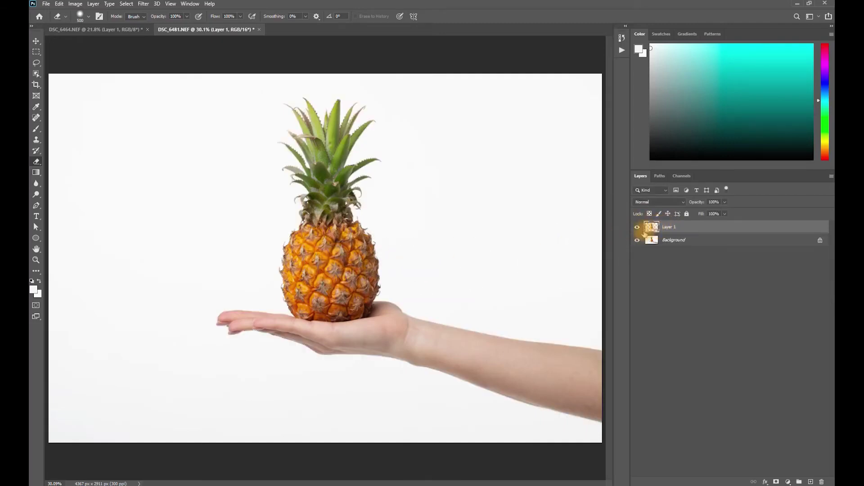
{"action": "left_click", "coordinate": [637, 240]}
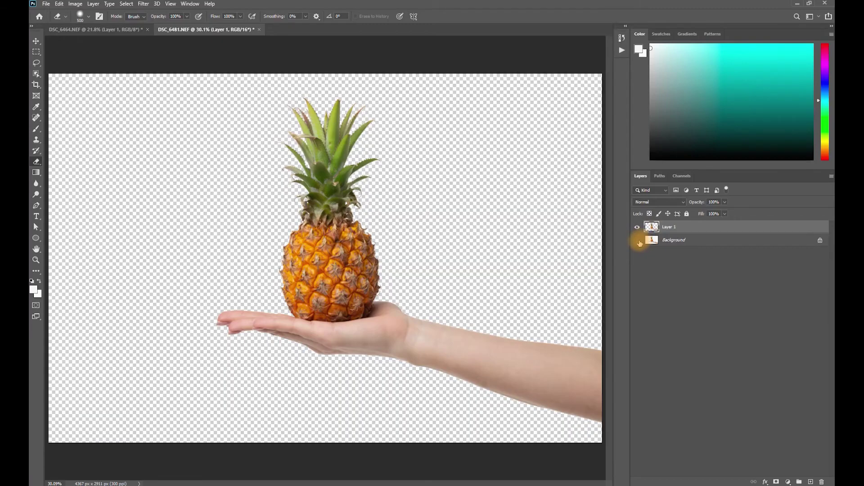
{"action": "left_click", "coordinate": [637, 240]}
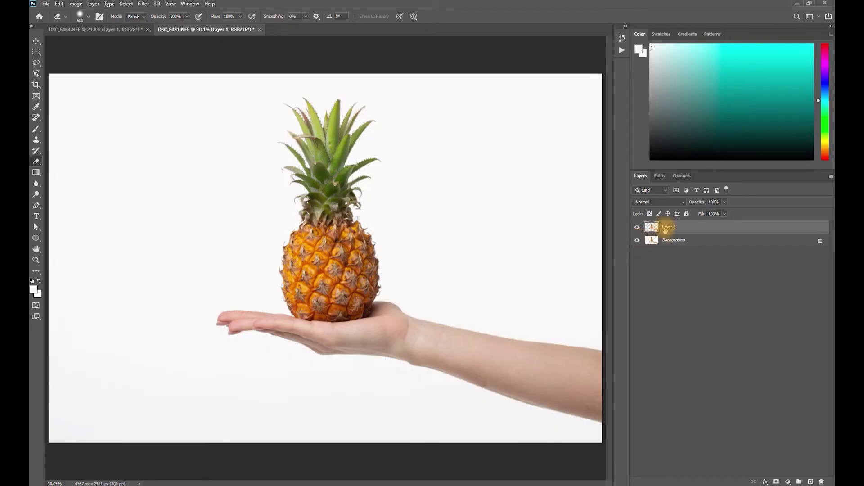
{"action": "key", "text": "space"}
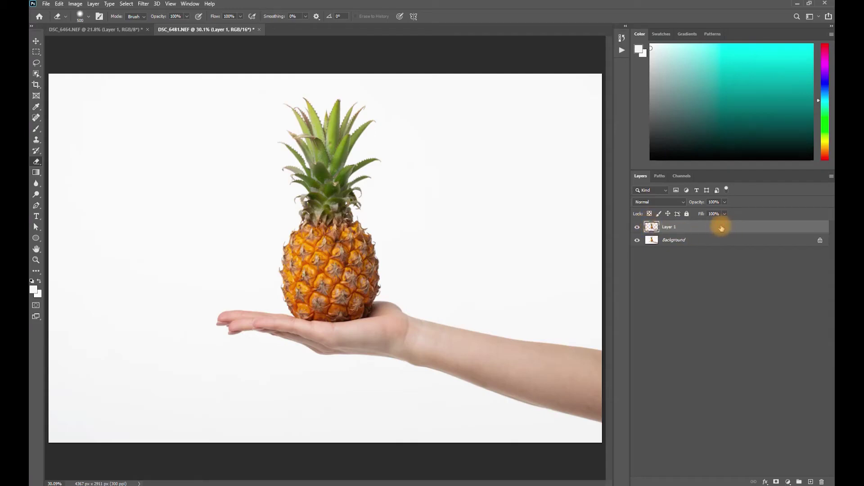
Add a Multiply drop shadow to Layer 1: 34% opacity, -139° angle, 29 px distance, 8 px size.
{"action": "double_click", "coordinate": [722, 228]}
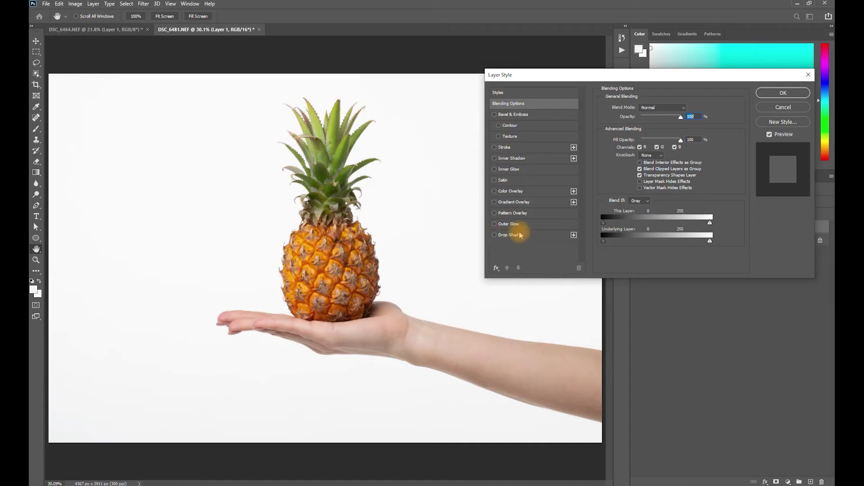
{"action": "left_click", "coordinate": [494, 235]}
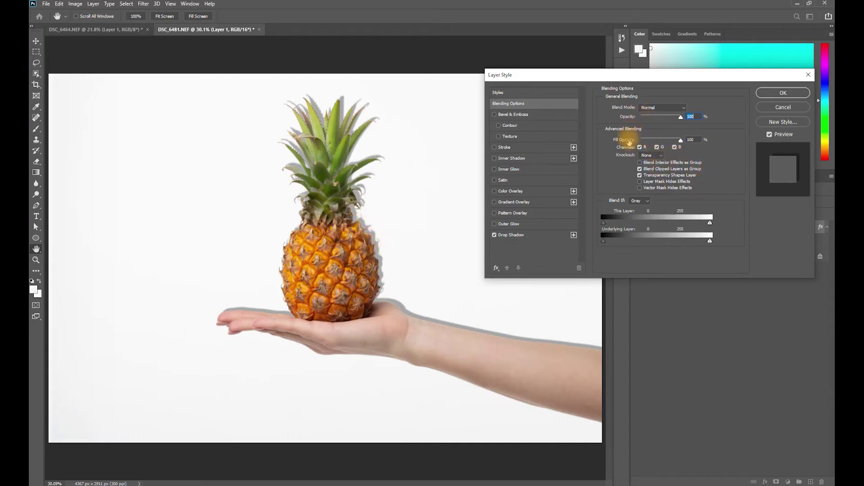
{"action": "left_click", "coordinate": [512, 236]}
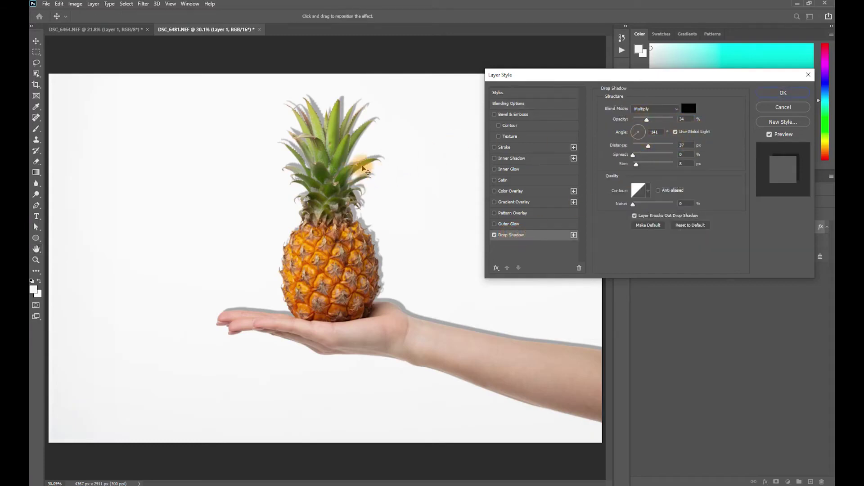
{"action": "mouse_move", "coordinate": [642, 126]}
{"action": "left_mouse_down"}
{"action": "mouse_move", "coordinate": [630, 130]}
{"action": "mouse_move", "coordinate": [631, 143]}
{"action": "mouse_move", "coordinate": [670, 155]}
{"action": "left_mouse_up"}
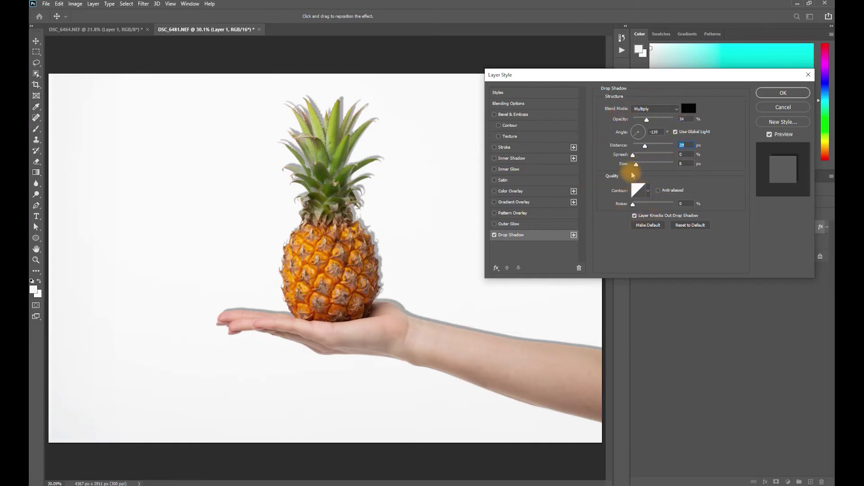
{"action": "left_click", "coordinate": [783, 93]}
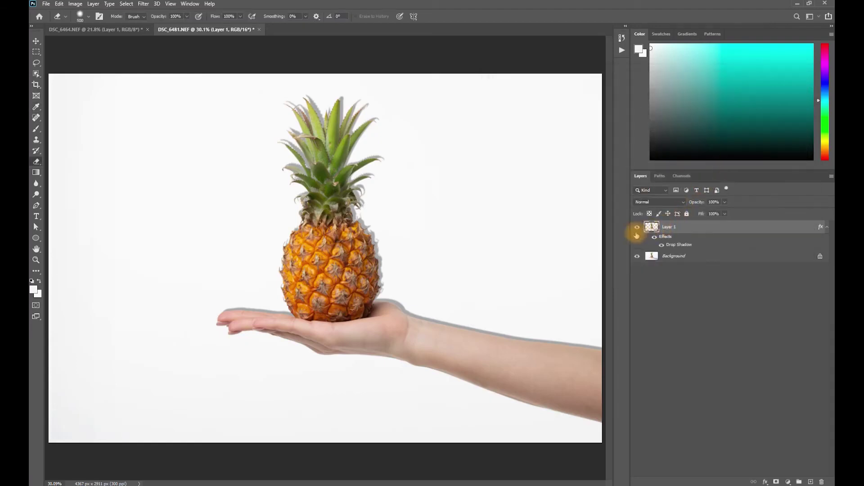
{"action": "left_click", "coordinate": [651, 228]}
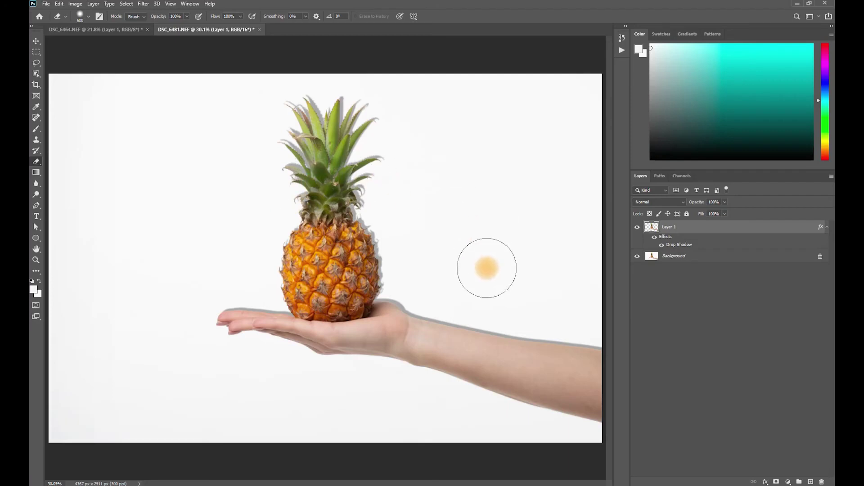
{"action": "mouse_move", "coordinate": [365, 264]}
{"action": "left_mouse_down"}
{"action": "mouse_move", "coordinate": [428, 288]}
{"action": "mouse_move", "coordinate": [362, 221]}
{"action": "mouse_move", "coordinate": [373, 247]}
{"action": "left_mouse_up"}
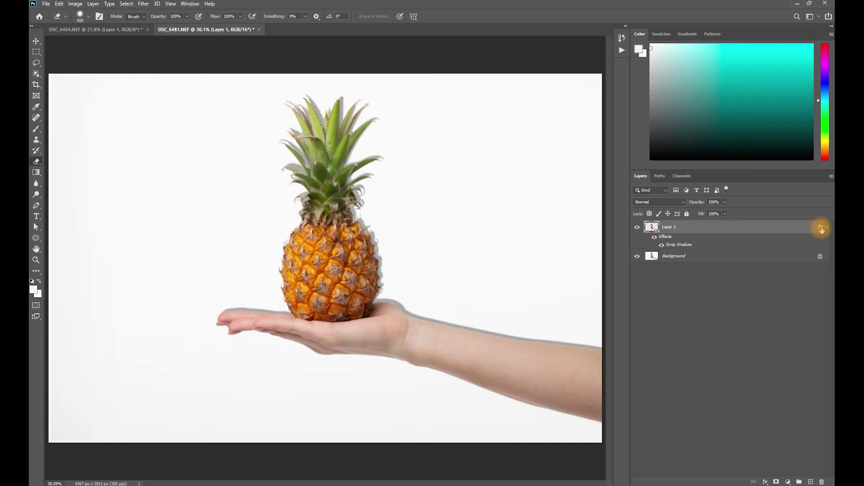
{"action": "key", "text": "space"}
Use Create Layer on Layer 1's effects to split the drop shadow onto its own layer.
{"action": "right_click", "coordinate": [821, 229]}
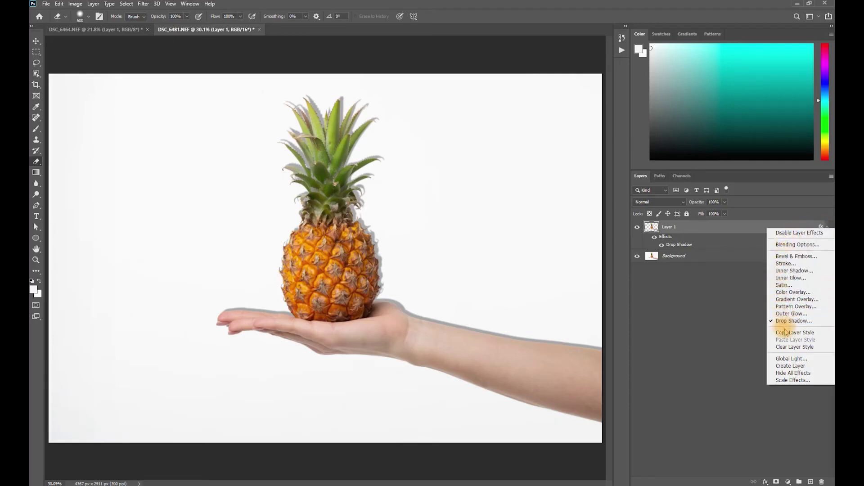
{"action": "left_click", "coordinate": [785, 366]}
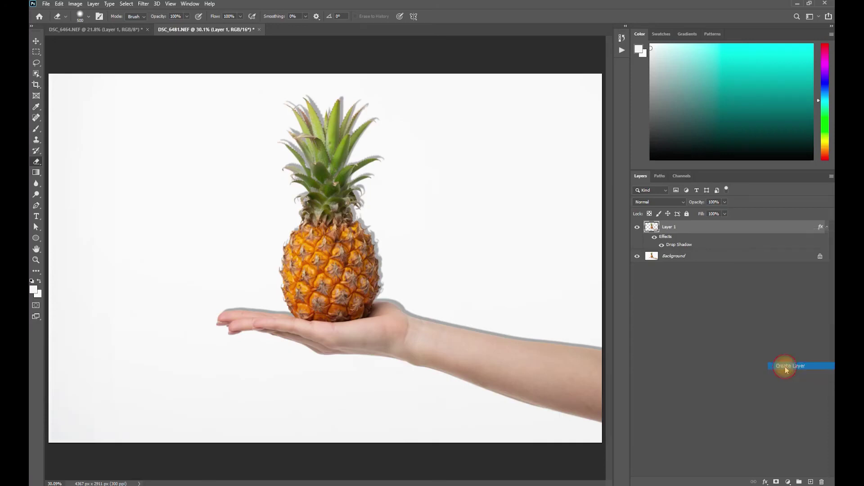
{"action": "left_click", "coordinate": [395, 182]}
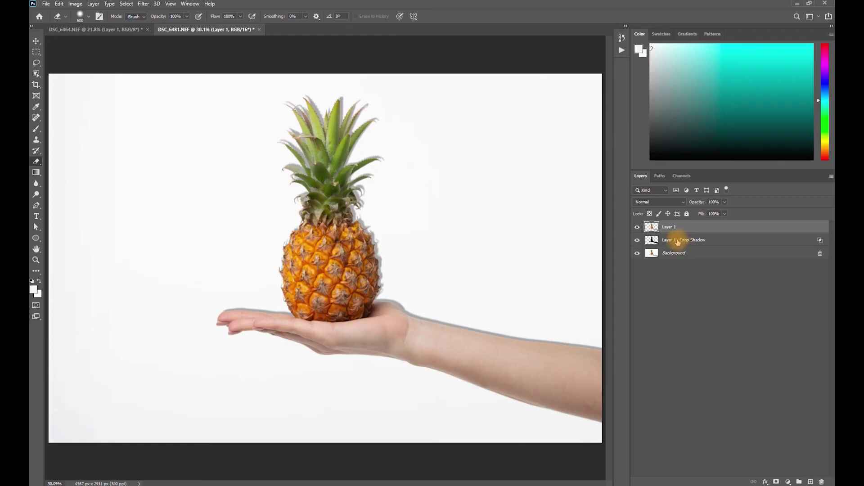
{"action": "left_click", "coordinate": [38, 39]}
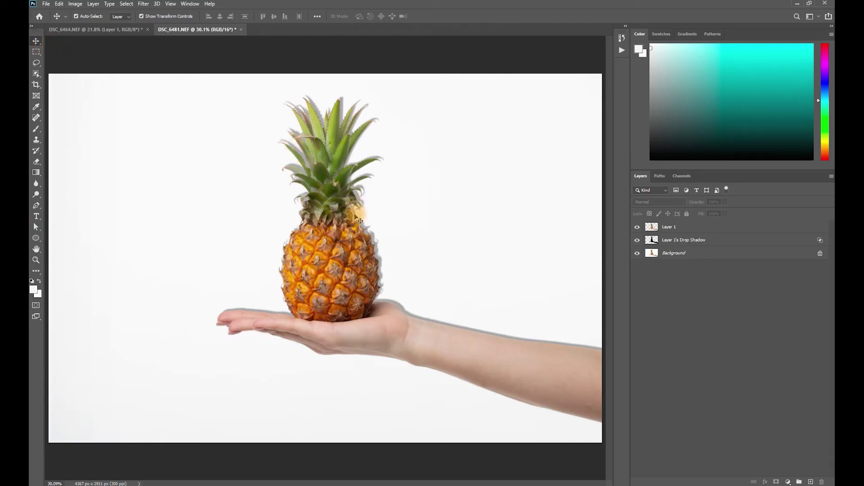
Drag the shadow layer right, scale it to 68.12% and place it beside the pineapple.
{"action": "mouse_move", "coordinate": [360, 221]}
{"action": "left_mouse_down"}
{"action": "mouse_move", "coordinate": [479, 170]}
{"action": "mouse_move", "coordinate": [453, 191]}
{"action": "mouse_move", "coordinate": [454, 205]}
{"action": "mouse_move", "coordinate": [463, 197]}
{"action": "left_mouse_up"}
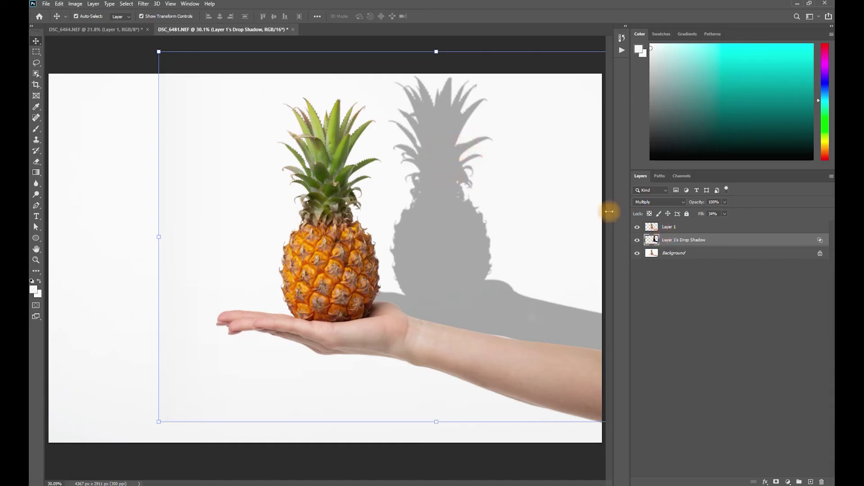
{"action": "left_click", "coordinate": [159, 52]}
{"action": "left_click_drag", "start_coordinate": [159, 52], "coordinate": [335, 170]}
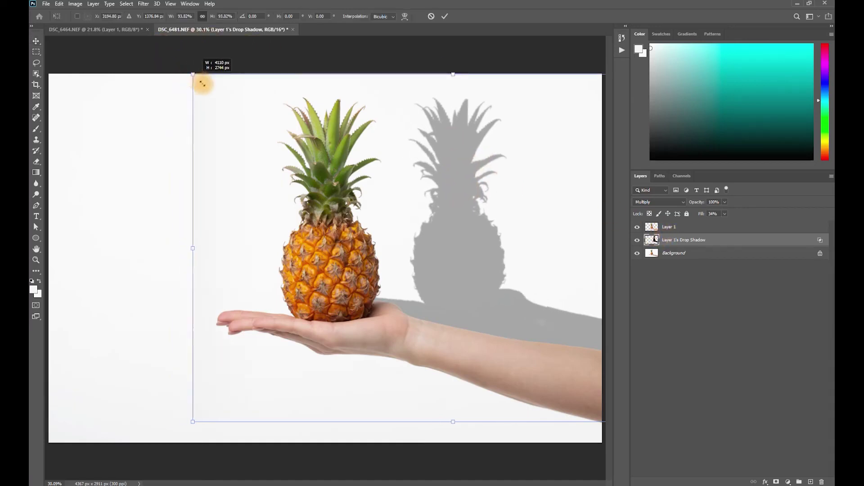
{"action": "mouse_move", "coordinate": [508, 284]}
{"action": "left_mouse_down"}
{"action": "mouse_move", "coordinate": [462, 219]}
{"action": "mouse_move", "coordinate": [464, 228]}
{"action": "left_mouse_up"}
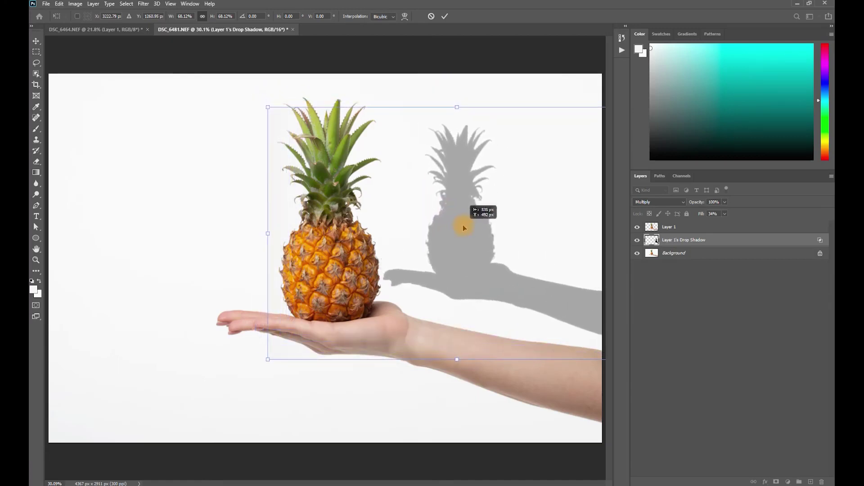
{"action": "left_click", "coordinate": [443, 17]}
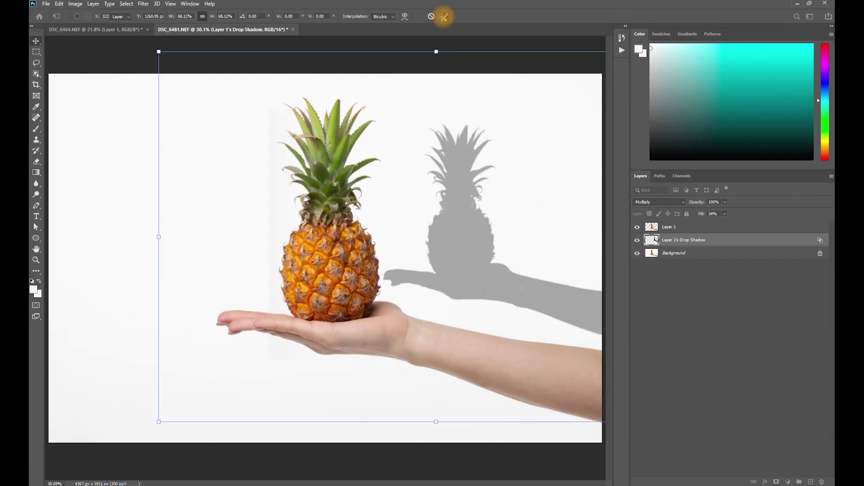
{"action": "left_click", "coordinate": [443, 16]}
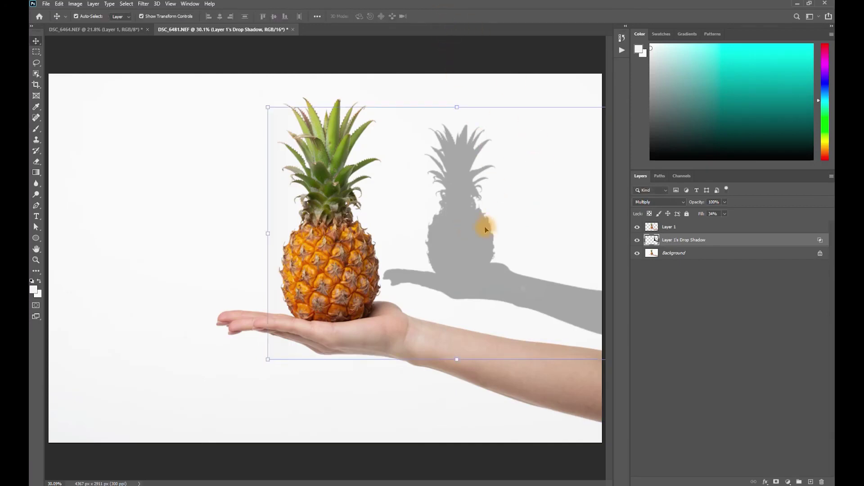
{"action": "left_click", "coordinate": [654, 309]}
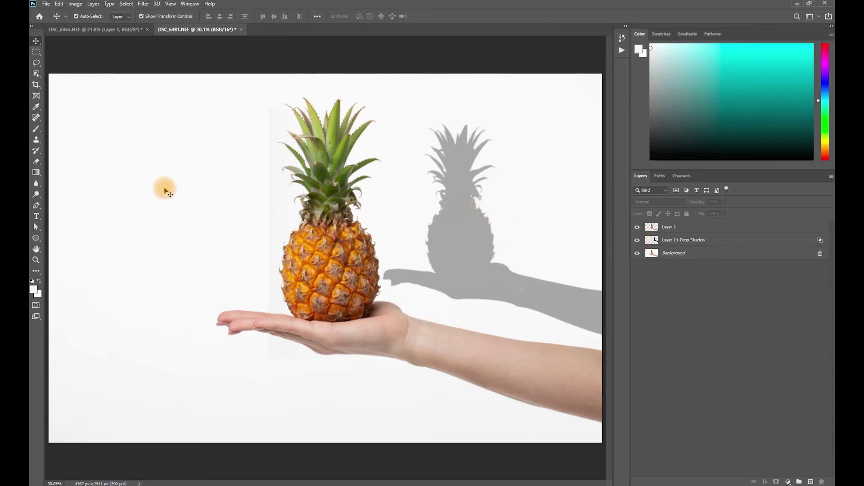
Nudge the shadow slightly lower and reselect Layer 1's Drop Shadow in the Layers panel.
{"action": "left_click_drag", "start_coordinate": [474, 247], "coordinate": [485, 264]}
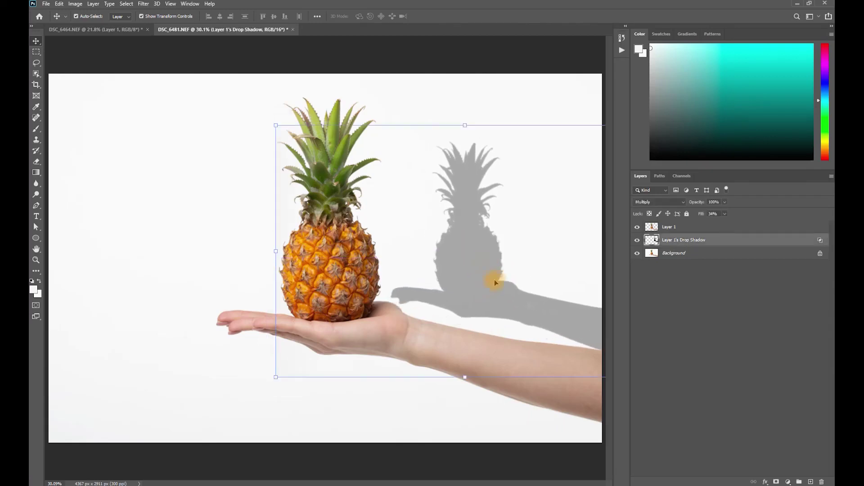
{"action": "left_click", "coordinate": [750, 377]}
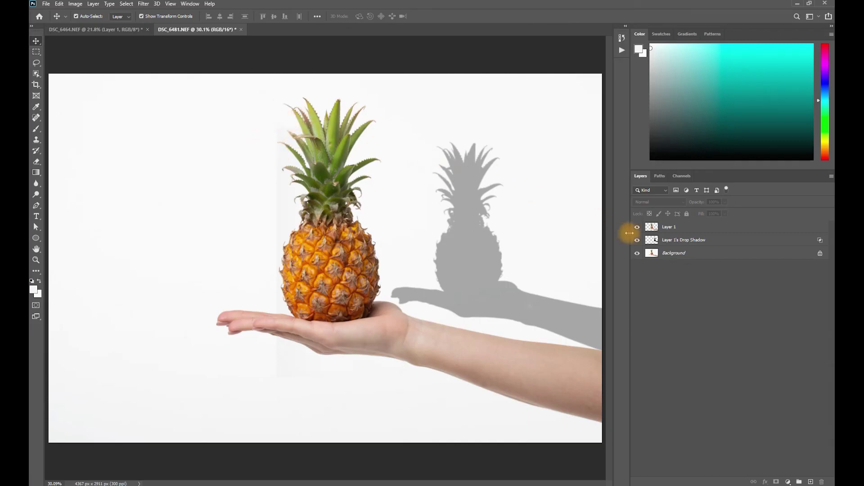
{"action": "left_click", "coordinate": [673, 240]}
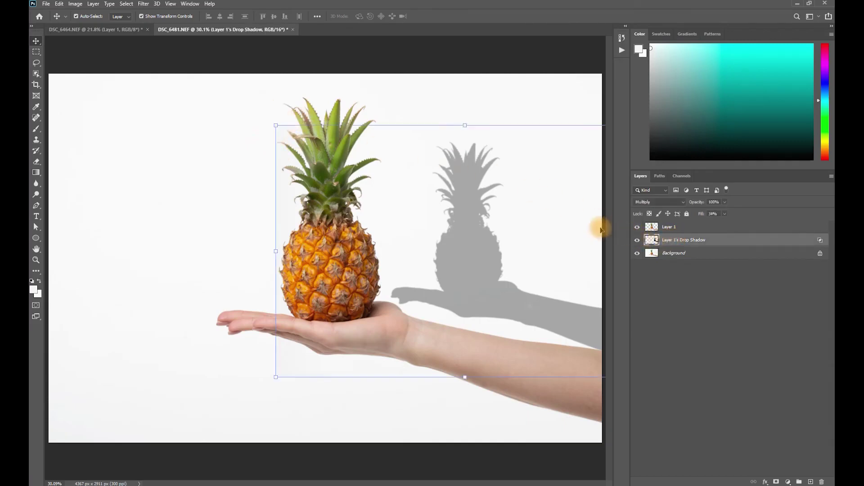
Erase the stray shadow band and fringe near the pineapple; set opacity 63%, fill 51%.
{"action": "left_click_drag", "start_coordinate": [36, 161], "coordinate": [68, 161]}
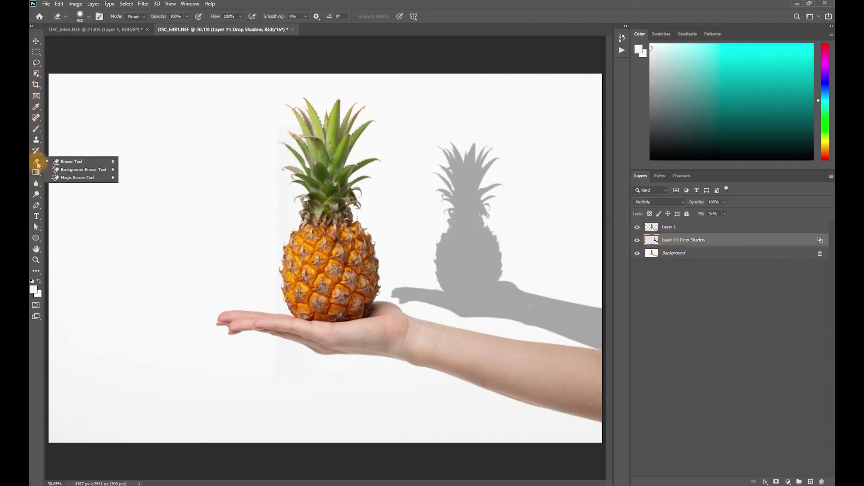
{"action": "left_click_drag", "start_coordinate": [274, 131], "coordinate": [273, 311]}
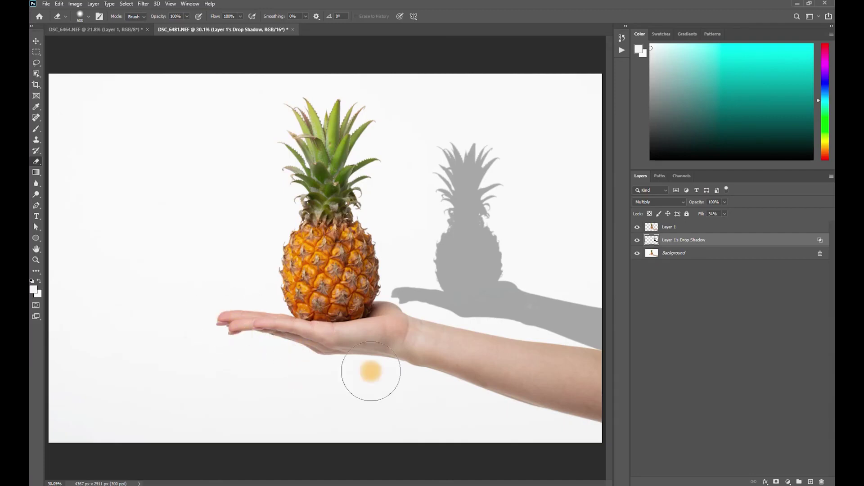
{"action": "left_click", "coordinate": [536, 118]}
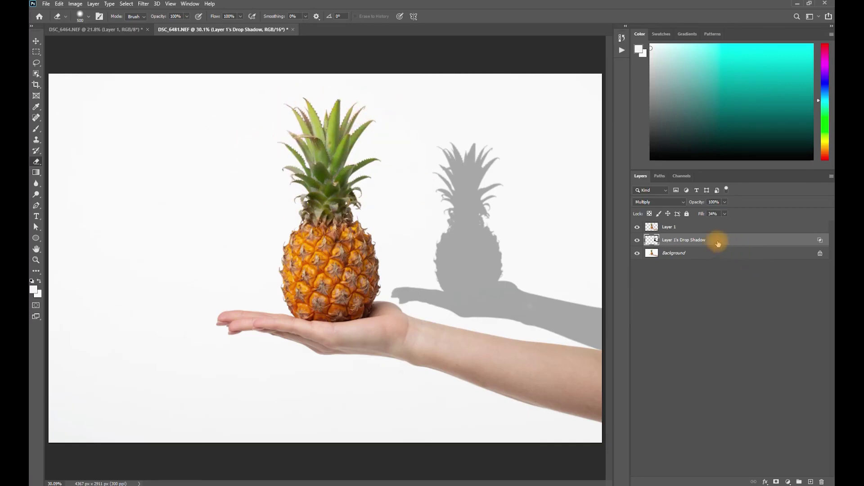
{"action": "key", "text": "space"}
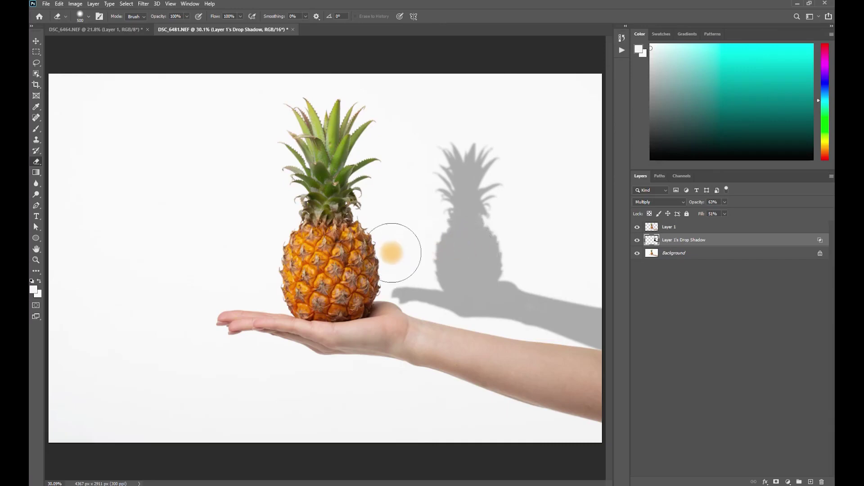
{"action": "left_click_drag", "start_coordinate": [421, 275], "coordinate": [354, 235]}
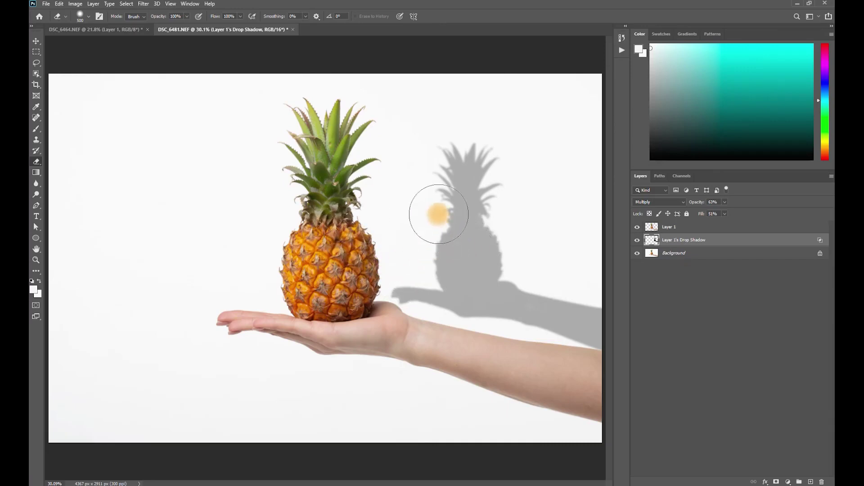
{"action": "left_click", "coordinate": [431, 222]}
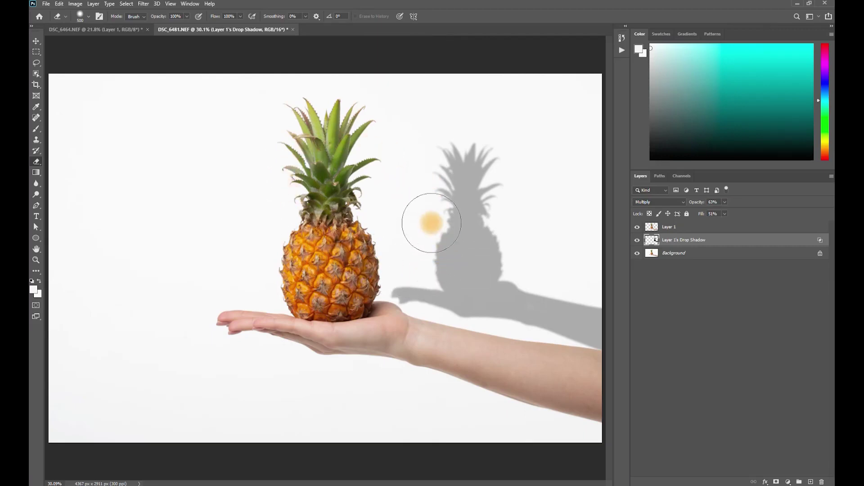
{"action": "left_click_drag", "start_coordinate": [431, 222], "coordinate": [364, 220]}
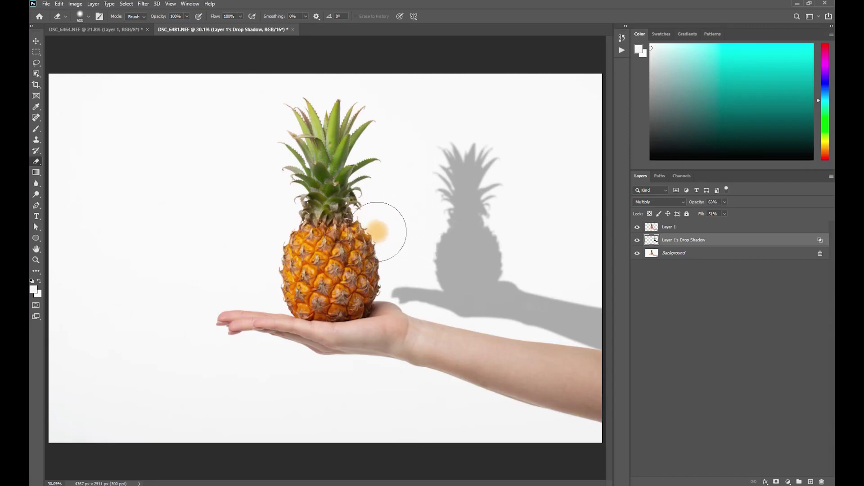